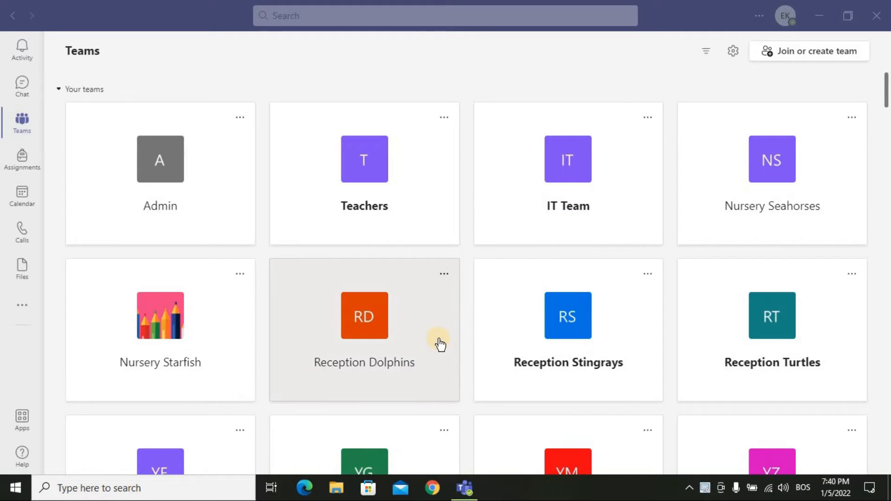
Start scheduling a new meeting in the IT Team's General channel and title it "Training for MS Teams"
{"action": "scroll", "coordinate": [440, 344], "scroll_direction": "down", "scroll_amount": 10}
{"action": "scroll", "coordinate": [440, 342], "scroll_direction": "up", "scroll_amount": 6}
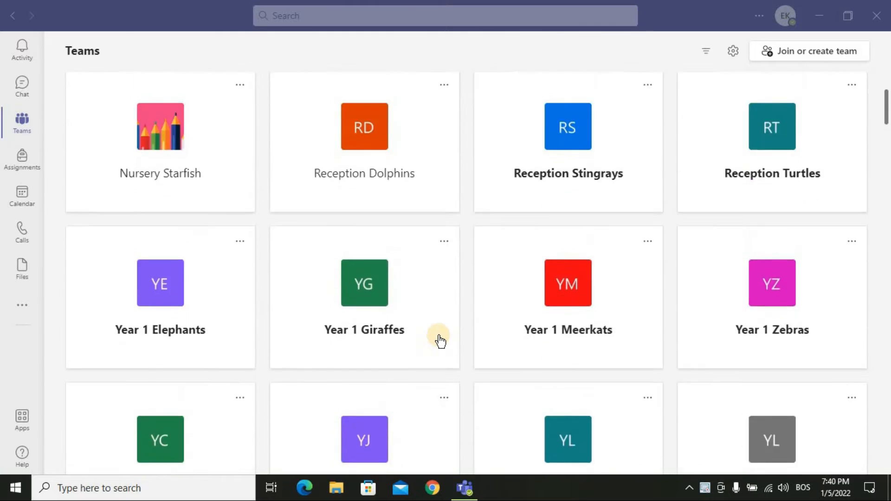
{"action": "scroll", "coordinate": [439, 342], "scroll_direction": "up", "scroll_amount": 4}
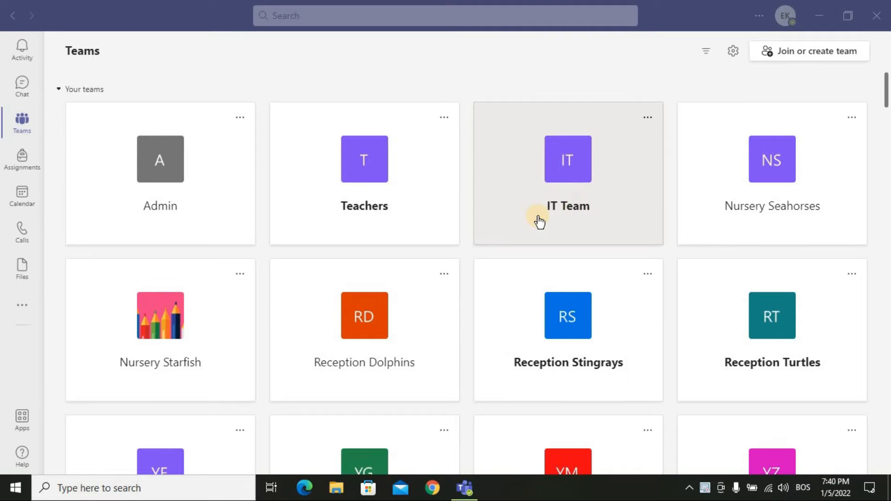
{"action": "left_click", "coordinate": [569, 203]}
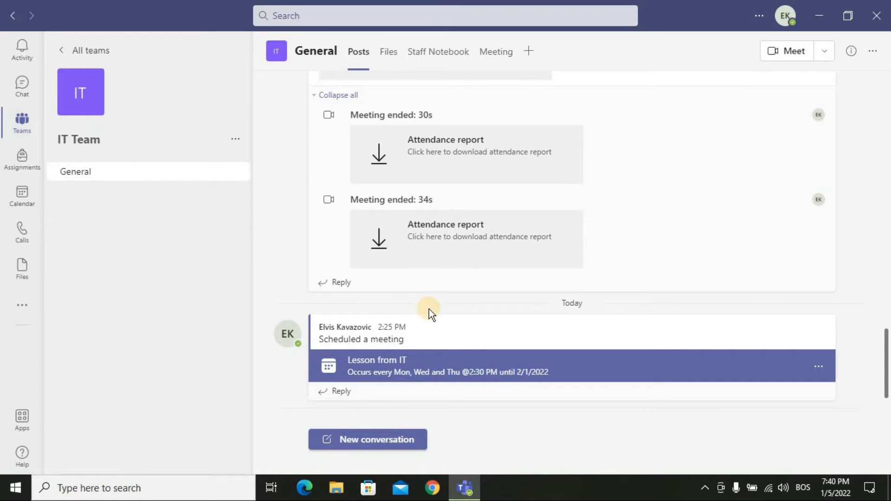
{"action": "left_click", "coordinate": [827, 59]}
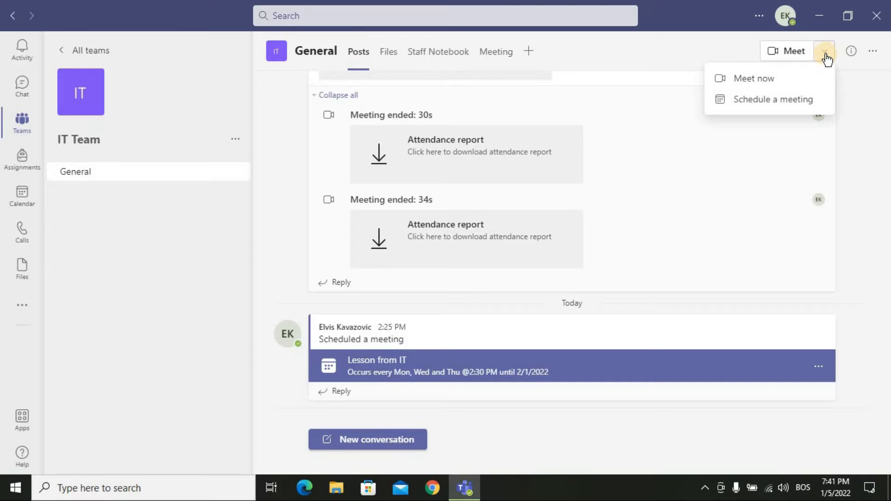
{"action": "left_click", "coordinate": [783, 106]}
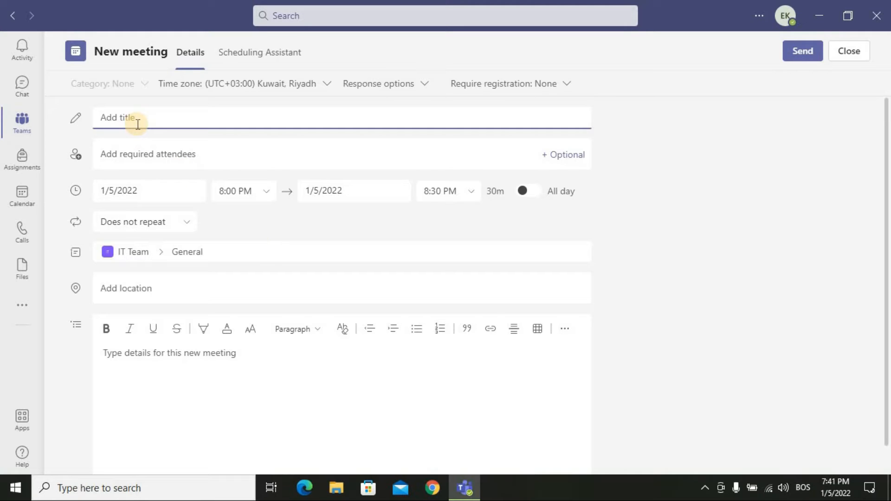
{"action": "type", "text": "Training for MS Teams"}
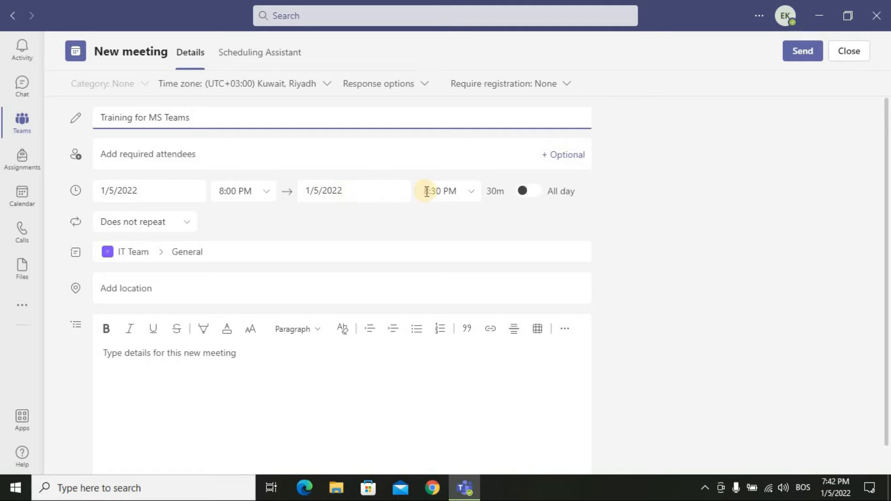
Set the meeting's end time to 8:45 PM, leaving it as a timed rather than all-day event
{"action": "left_click", "coordinate": [534, 190]}
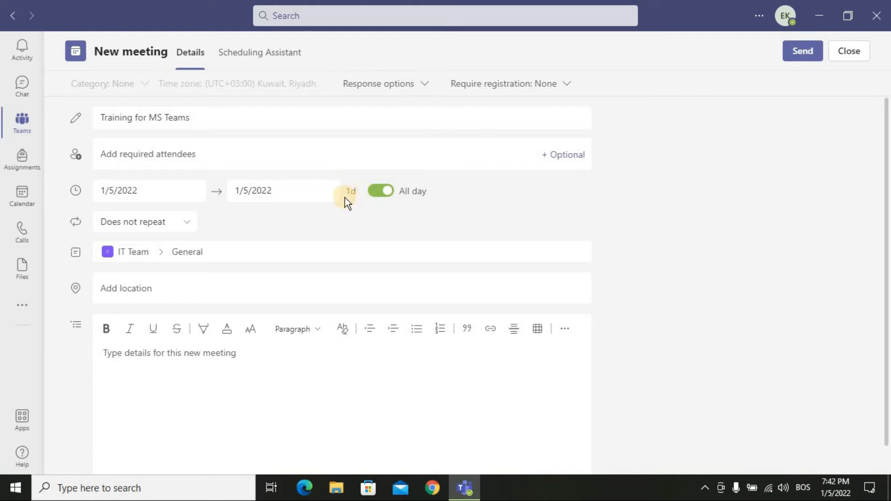
{"action": "left_click", "coordinate": [376, 191]}
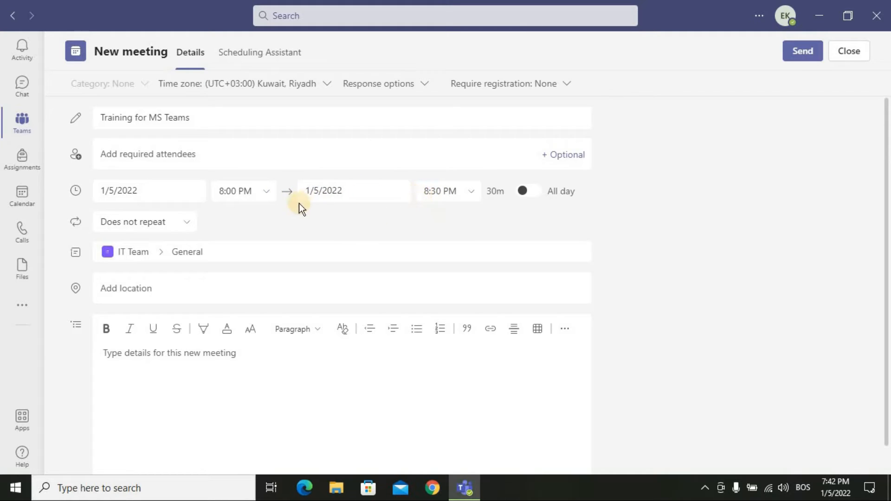
{"action": "left_click", "coordinate": [469, 192]}
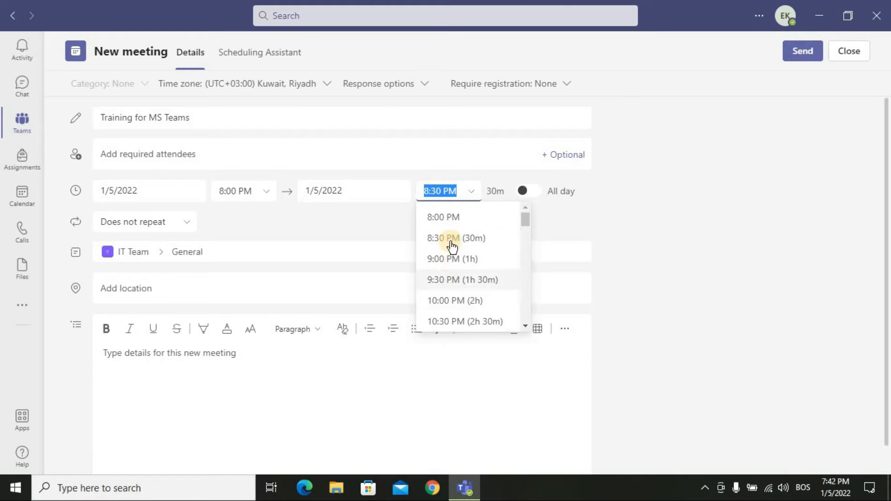
{"action": "left_click", "coordinate": [441, 192]}
{"action": "key", "text": "BackSpace"}
{"action": "key", "text": "BackSpace"}
{"action": "type", "text": "45"}
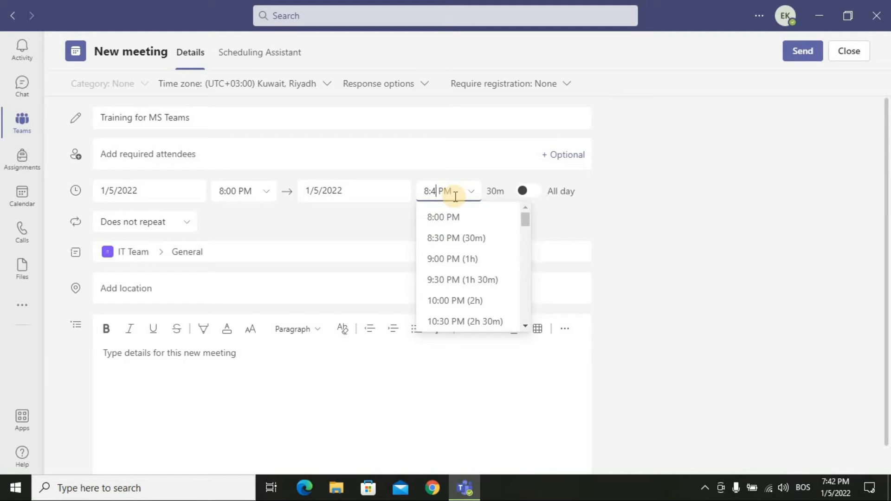
{"action": "left_click", "coordinate": [679, 208]}
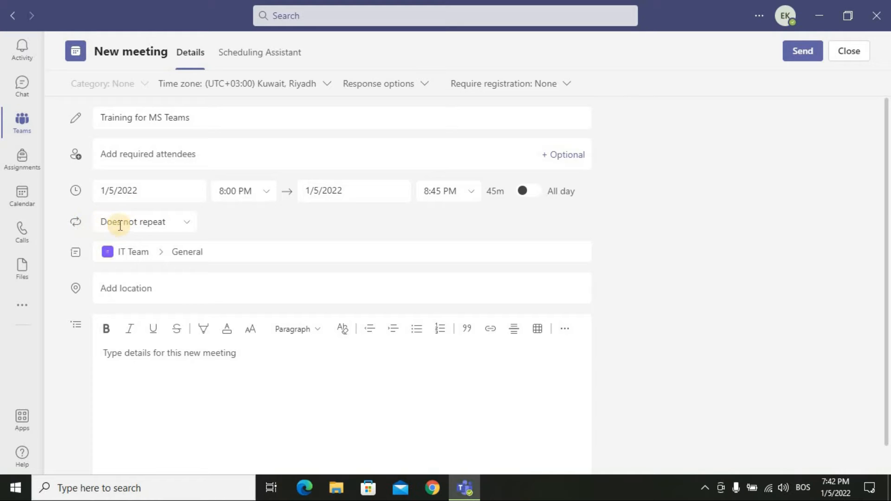
Try the Daily, Weekly and Monthly repeat options for the meeting
{"action": "left_click", "coordinate": [186, 225]}
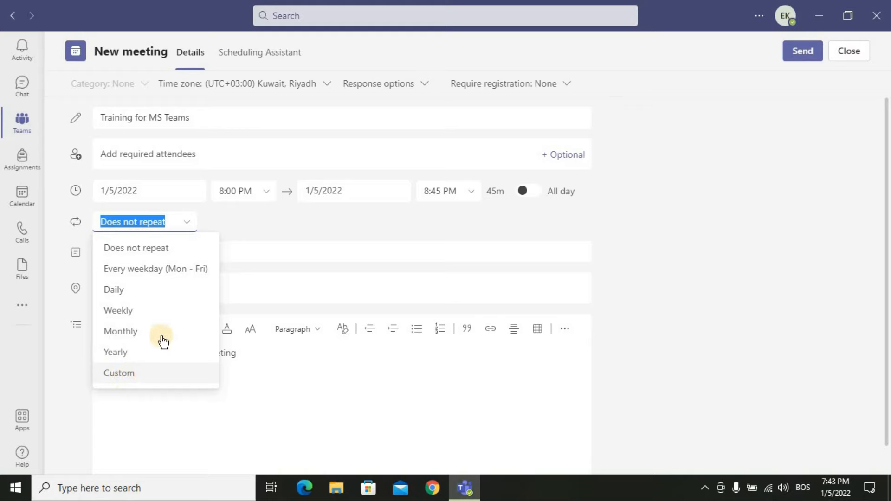
{"action": "left_click", "coordinate": [149, 291]}
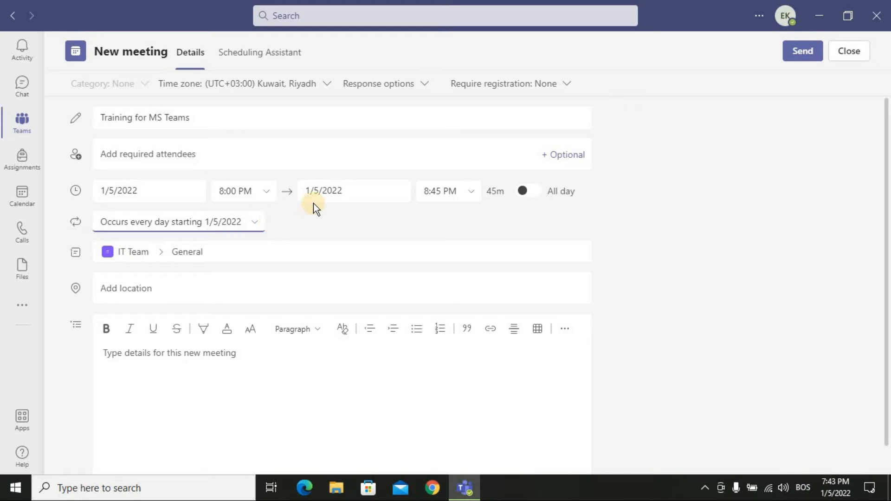
{"action": "left_click", "coordinate": [255, 224]}
{"action": "left_click", "coordinate": [143, 316]}
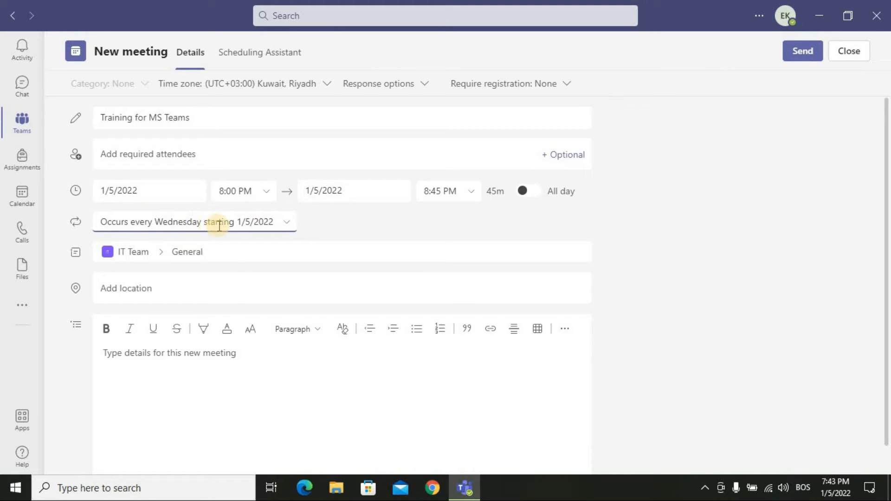
{"action": "left_click", "coordinate": [268, 227]}
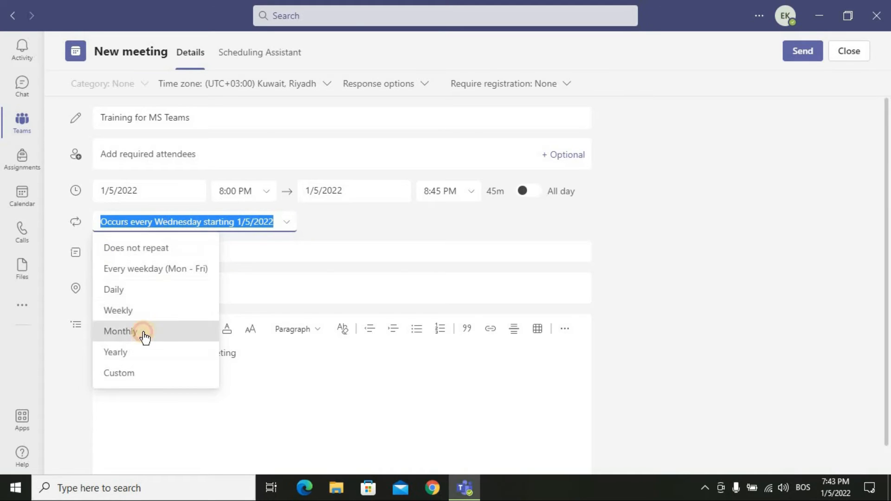
{"action": "left_click", "coordinate": [143, 332]}
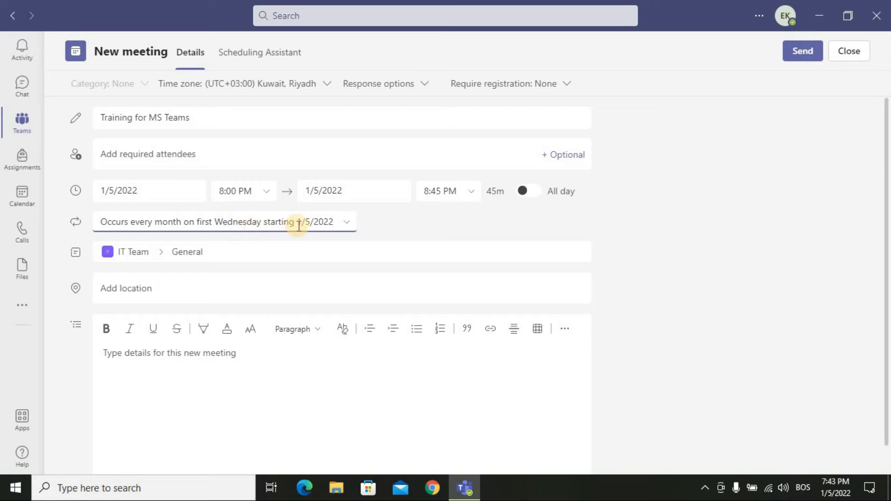
Choose a custom recurrence for the meeting and set it to repeat every 1 week
{"action": "left_click", "coordinate": [346, 225]}
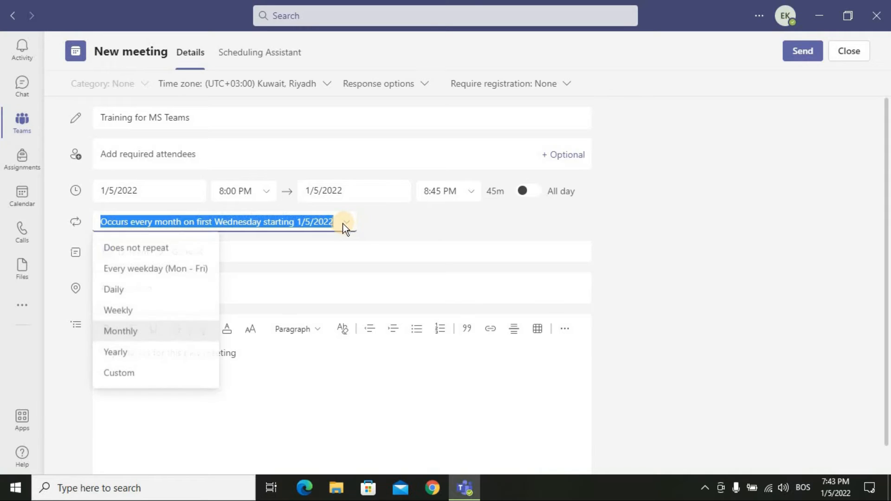
{"action": "left_click", "coordinate": [122, 375]}
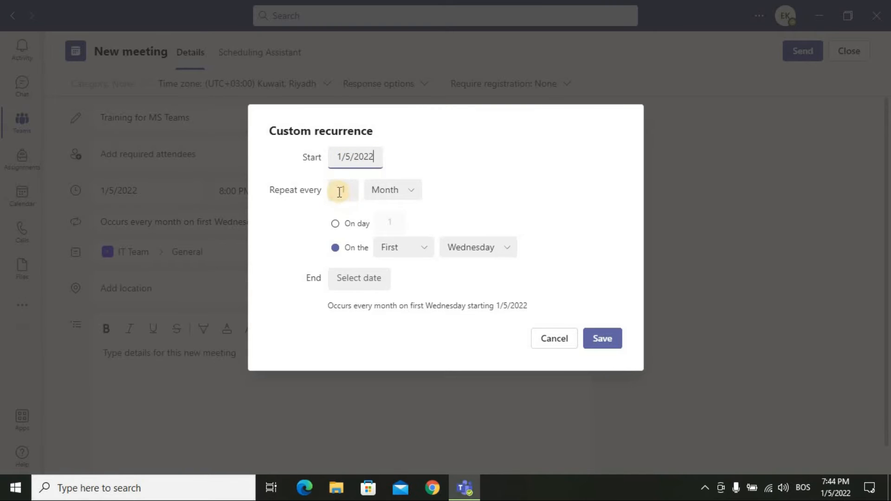
{"action": "left_click", "coordinate": [413, 194]}
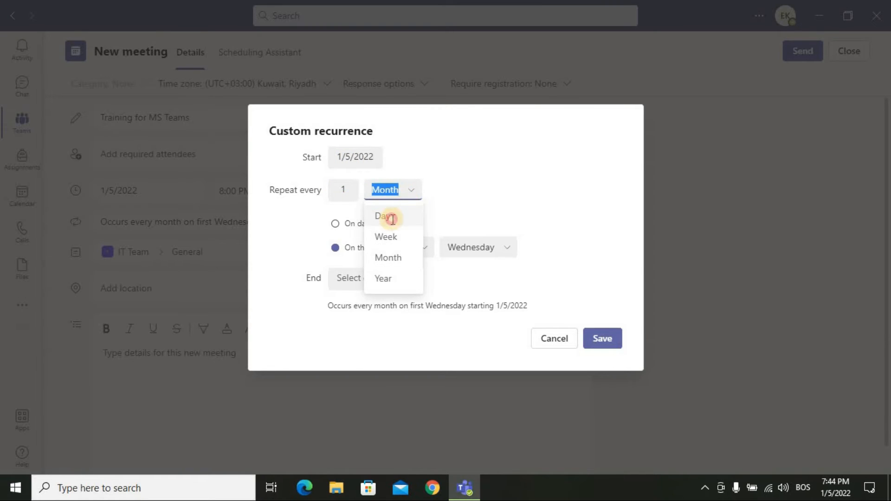
{"action": "left_click", "coordinate": [392, 220]}
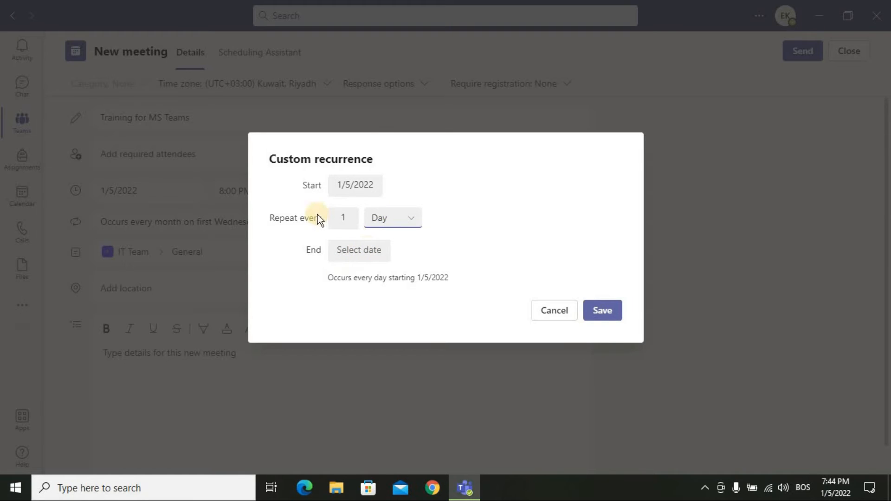
{"action": "left_click", "coordinate": [411, 217]}
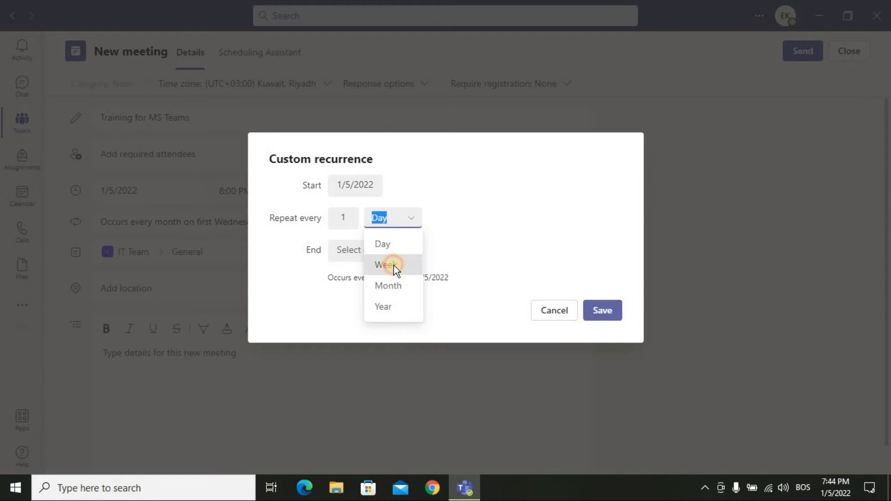
{"action": "left_click", "coordinate": [393, 266]}
{"action": "left_click", "coordinate": [417, 206]}
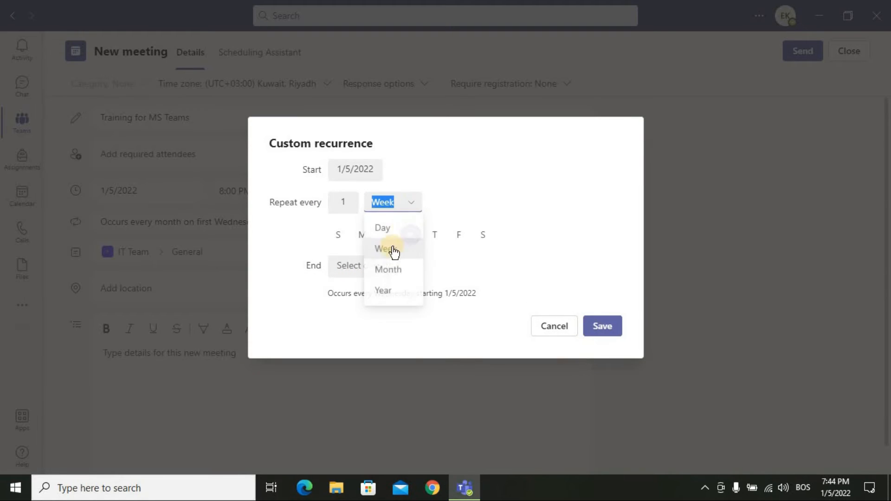
{"action": "left_click", "coordinate": [386, 274]}
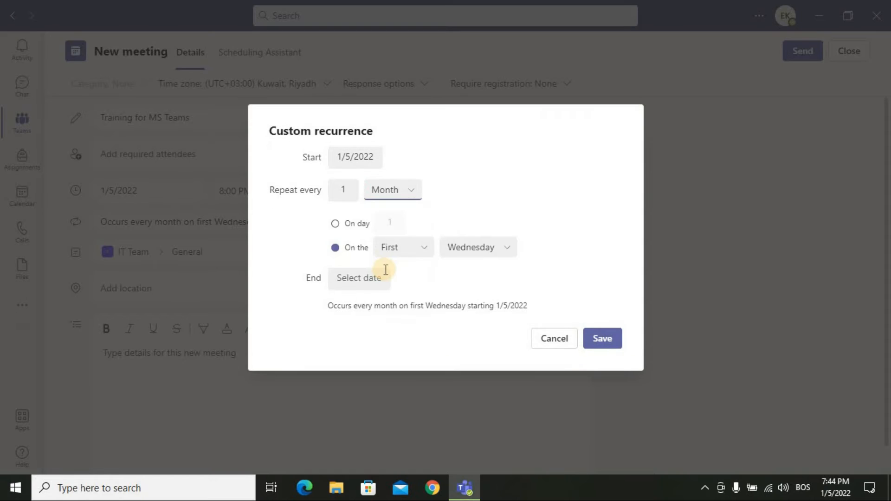
{"action": "left_click", "coordinate": [410, 189]}
{"action": "left_click", "coordinate": [384, 242]}
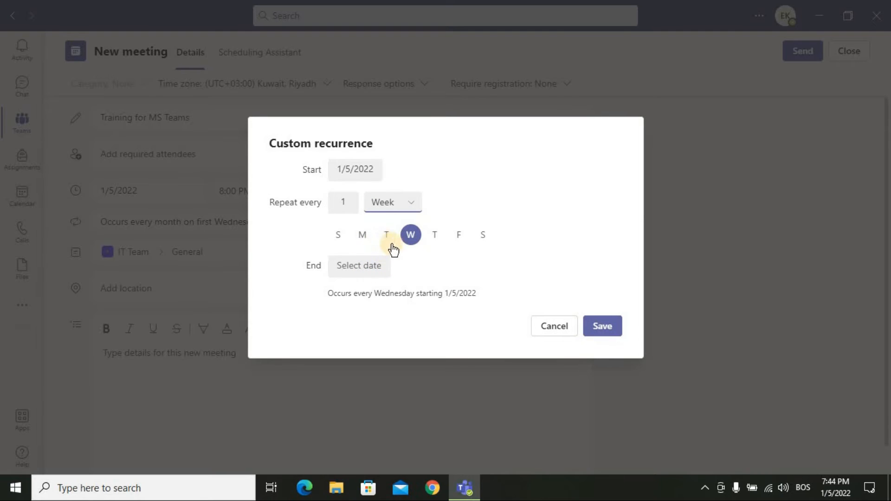
Choose Sunday, Tuesday and Thursday as the recurrence days and deselect Wednesday
{"action": "left_click", "coordinate": [340, 240]}
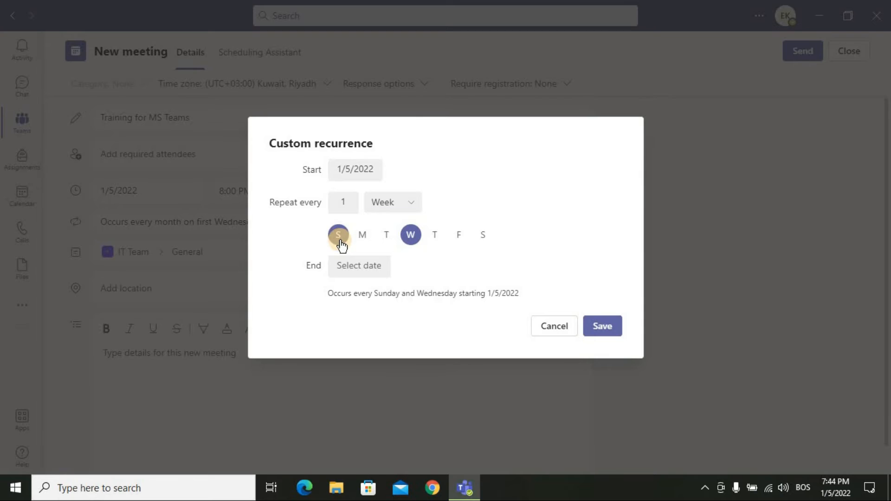
{"action": "left_click", "coordinate": [388, 242]}
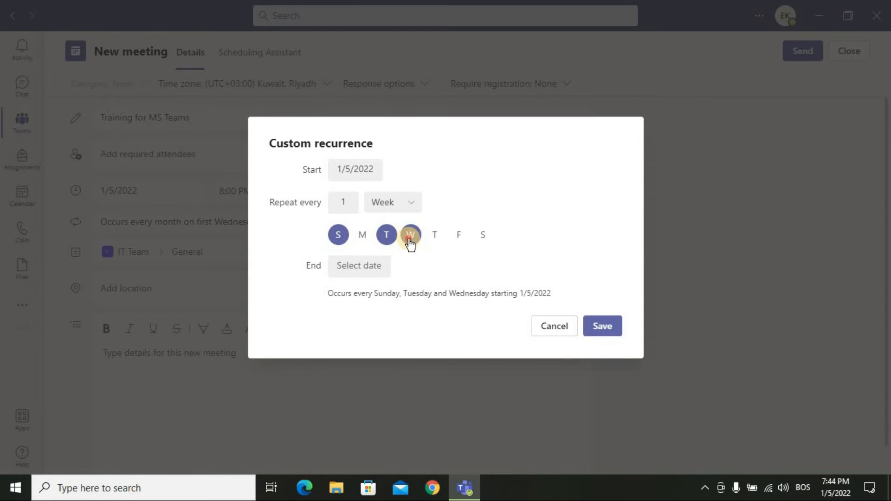
{"action": "left_click", "coordinate": [410, 242]}
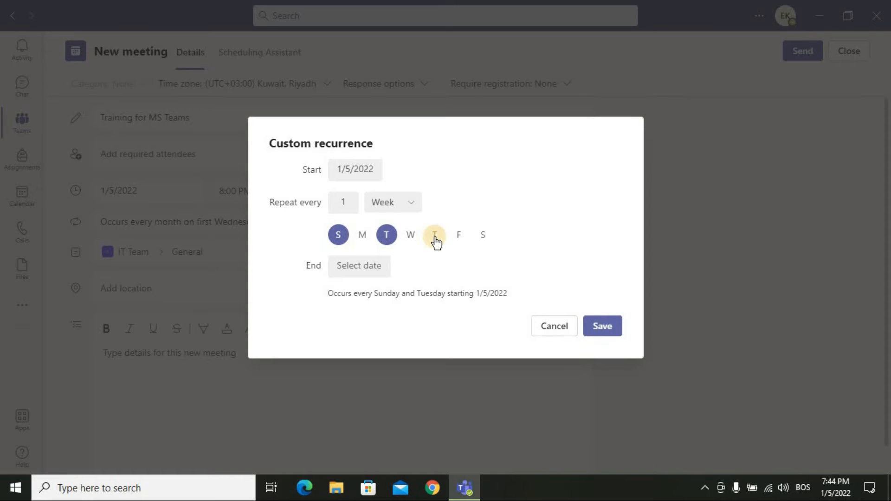
{"action": "left_click", "coordinate": [435, 239]}
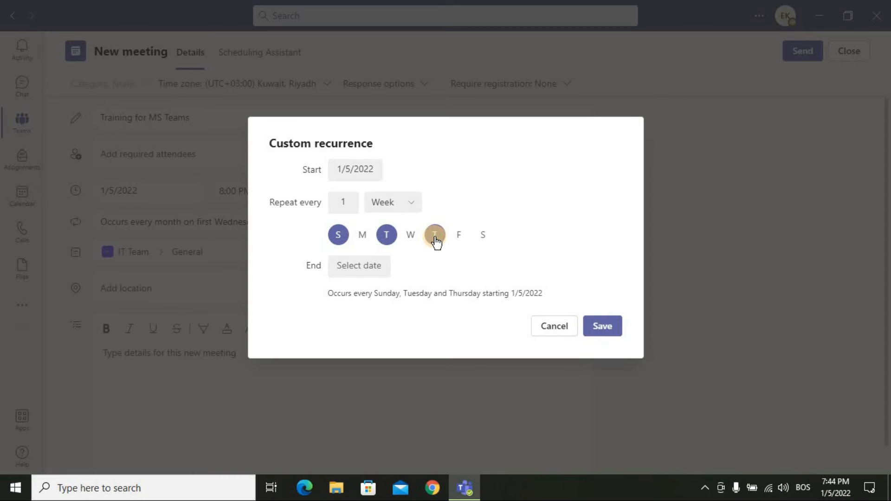
Set the recurrence end date to 1/29/2022 and save the custom recurrence
{"action": "left_click", "coordinate": [361, 268]}
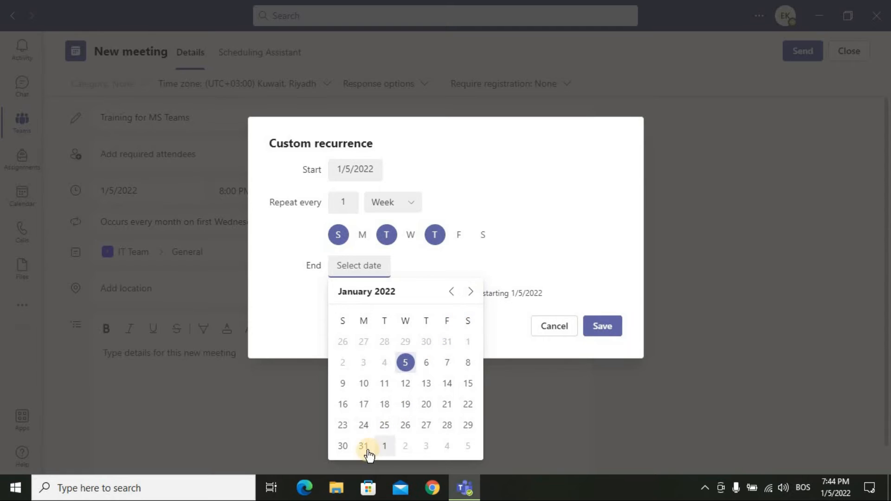
{"action": "left_click", "coordinate": [469, 426]}
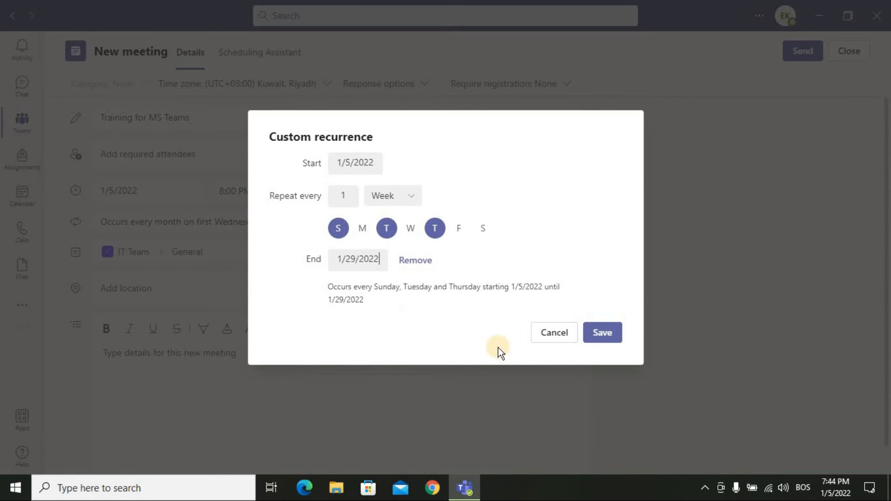
{"action": "left_click", "coordinate": [609, 335]}
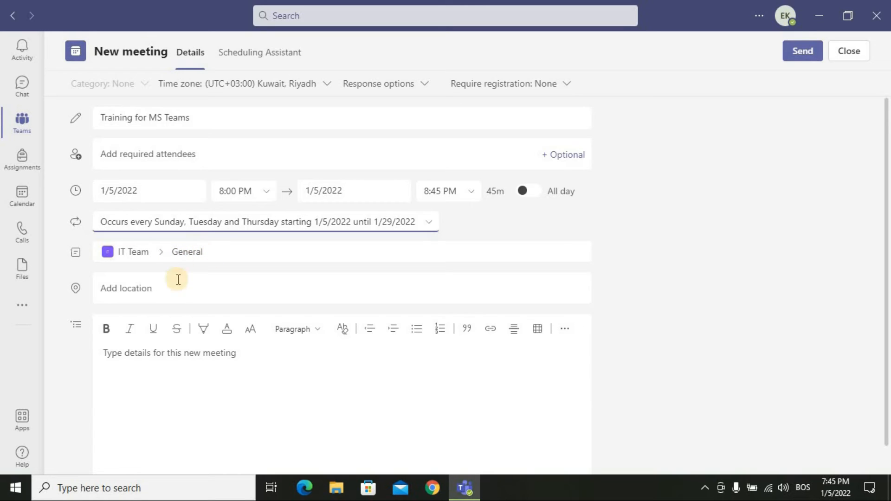
Send the meeting to the channel and open the meeting options of the posted "Training for MS Teams" meeting
{"action": "left_click_drag", "start_coordinate": [235, 356], "coordinate": [120, 355]}
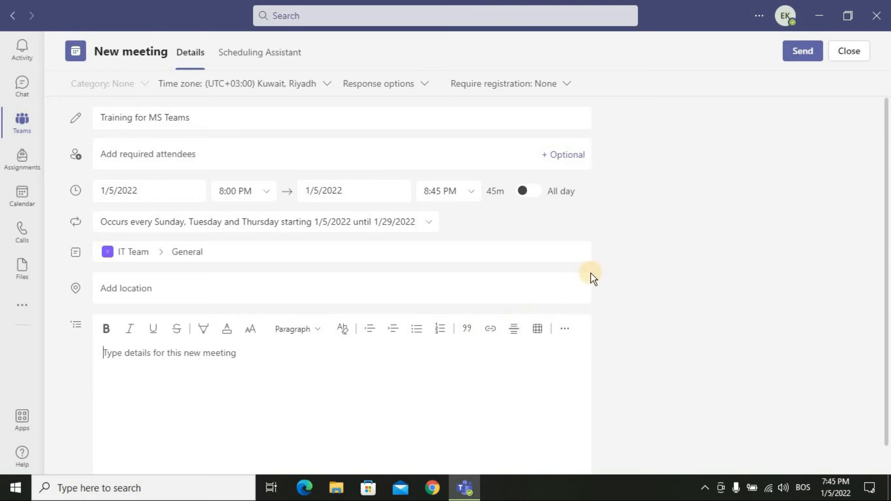
{"action": "left_click", "coordinate": [796, 63]}
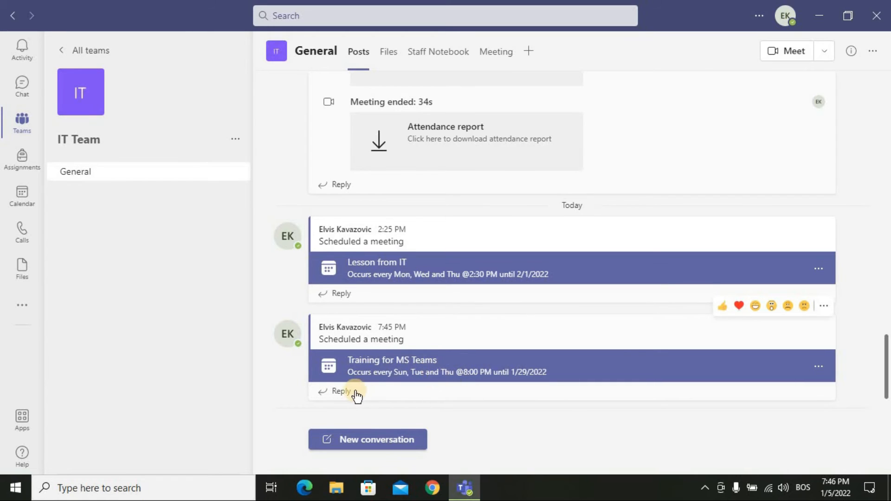
{"action": "left_click", "coordinate": [430, 371]}
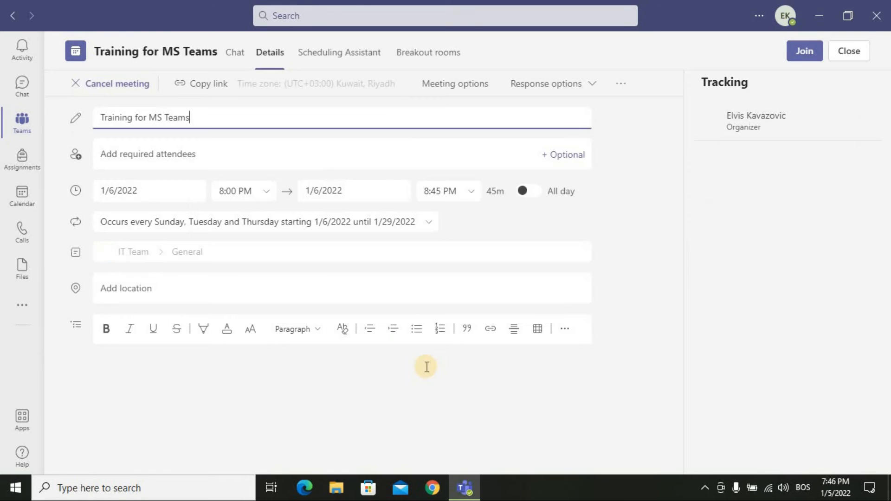
{"action": "left_click", "coordinate": [459, 87]}
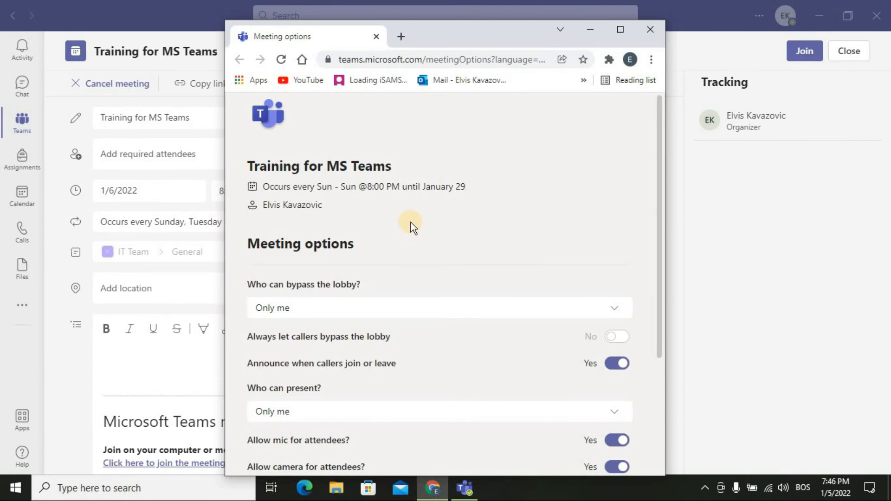
Check the lobby bypass choices and select "Only me" for who can present in the meeting
{"action": "scroll", "coordinate": [410, 222], "scroll_direction": "down", "scroll_amount": 2}
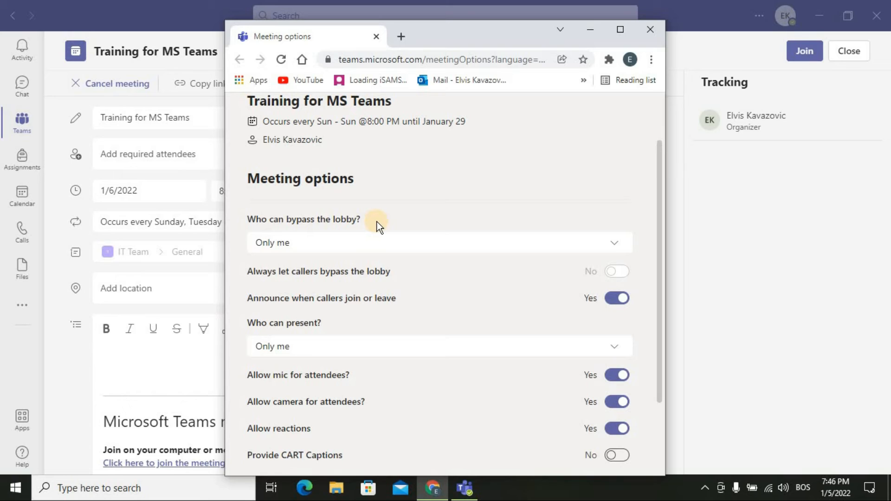
{"action": "left_click", "coordinate": [388, 247]}
{"action": "left_click", "coordinate": [306, 356]}
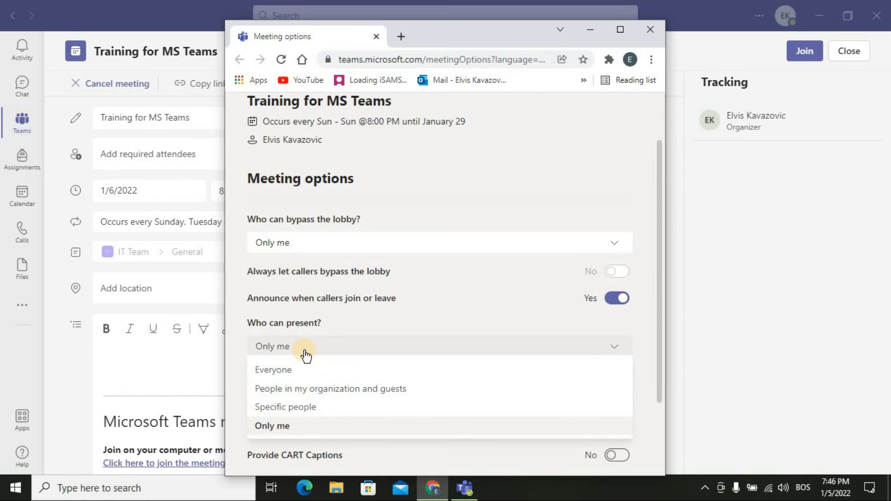
{"action": "left_click", "coordinate": [291, 427]}
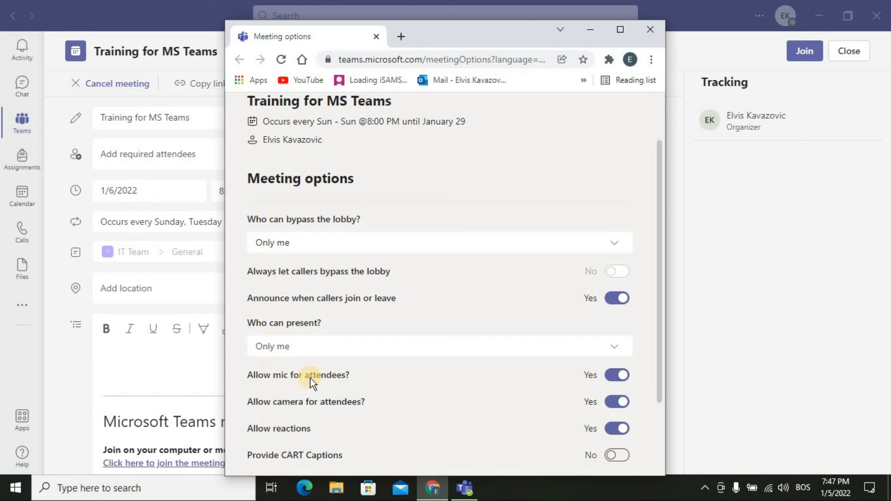
Disallow the mic for attendees, save the meeting options, and close the options page and the meeting details
{"action": "left_click", "coordinate": [613, 377]}
{"action": "scroll", "coordinate": [521, 379], "scroll_direction": "down", "scroll_amount": 2}
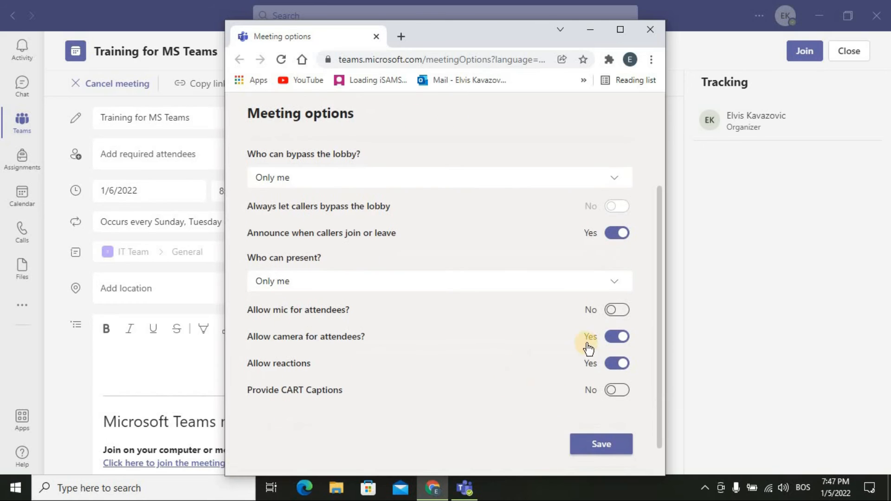
{"action": "left_click", "coordinate": [607, 446]}
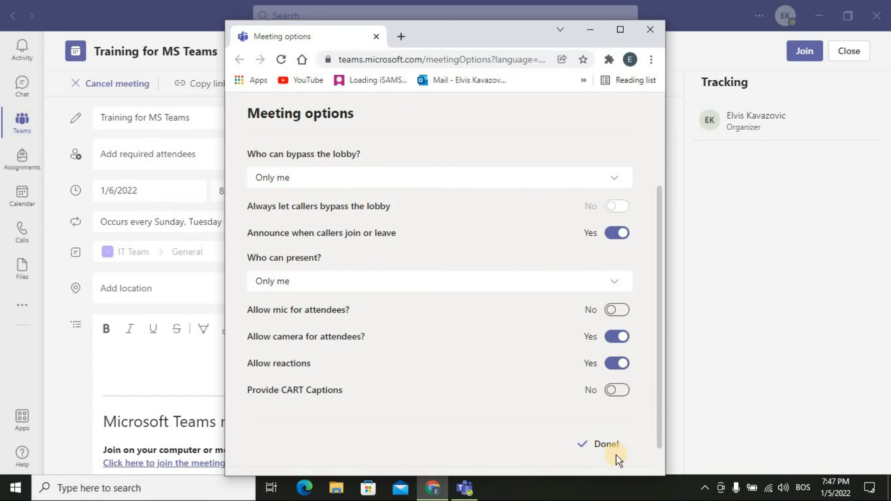
{"action": "left_click", "coordinate": [653, 29]}
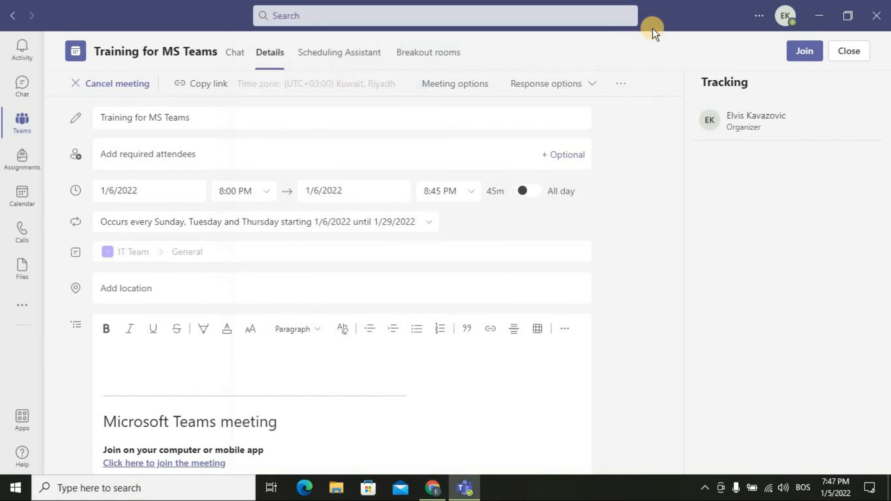
{"action": "left_click", "coordinate": [849, 53]}
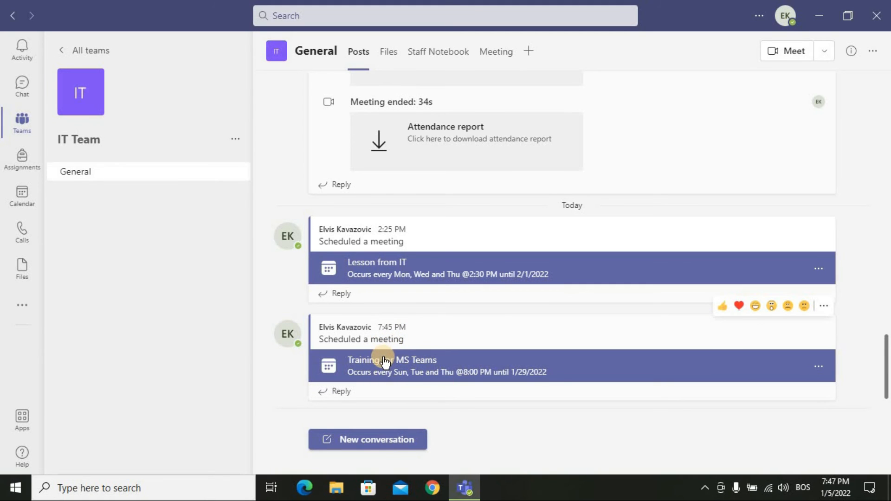
Open the calendar and switch it from the work week to the full Week view
{"action": "left_click", "coordinate": [19, 194]}
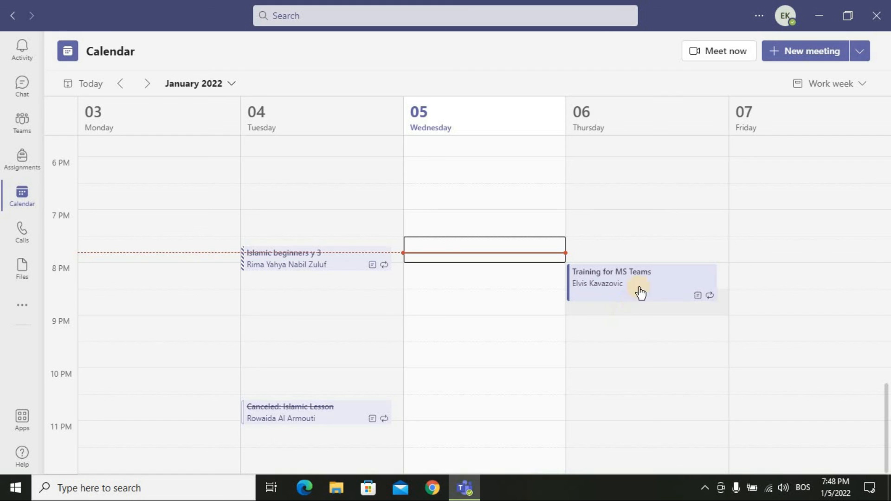
{"action": "left_click", "coordinate": [863, 85]}
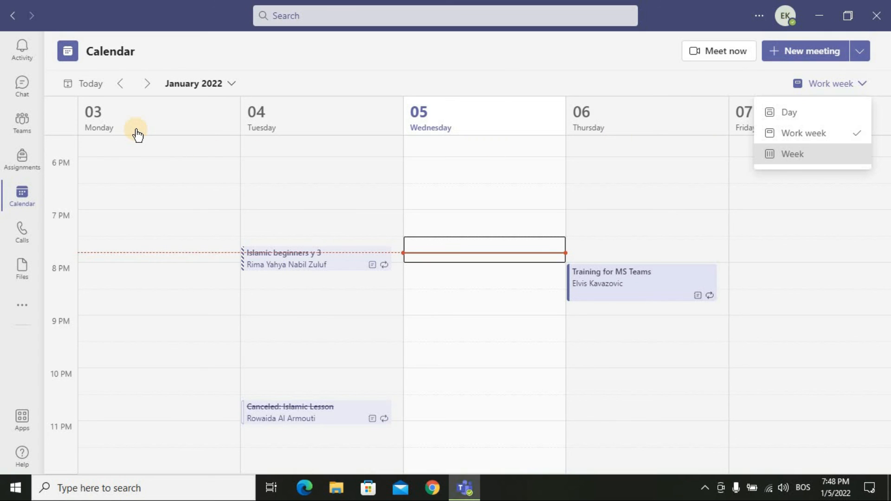
{"action": "key", "text": "Return"}
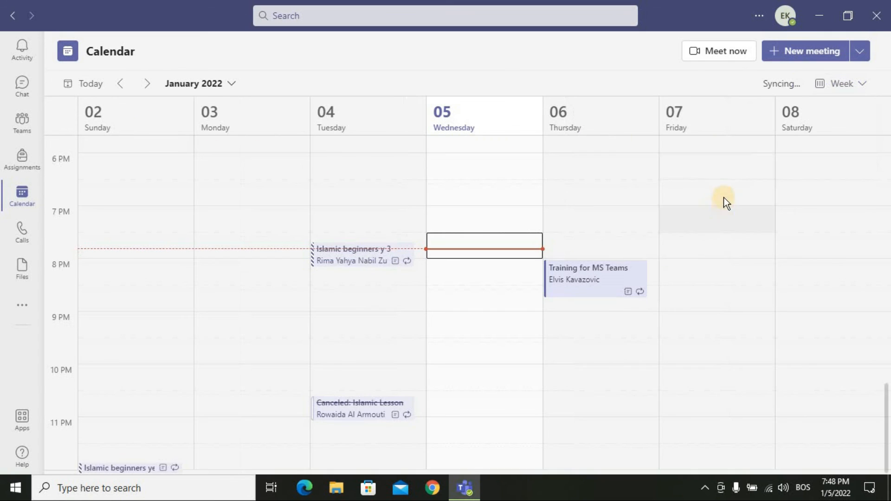